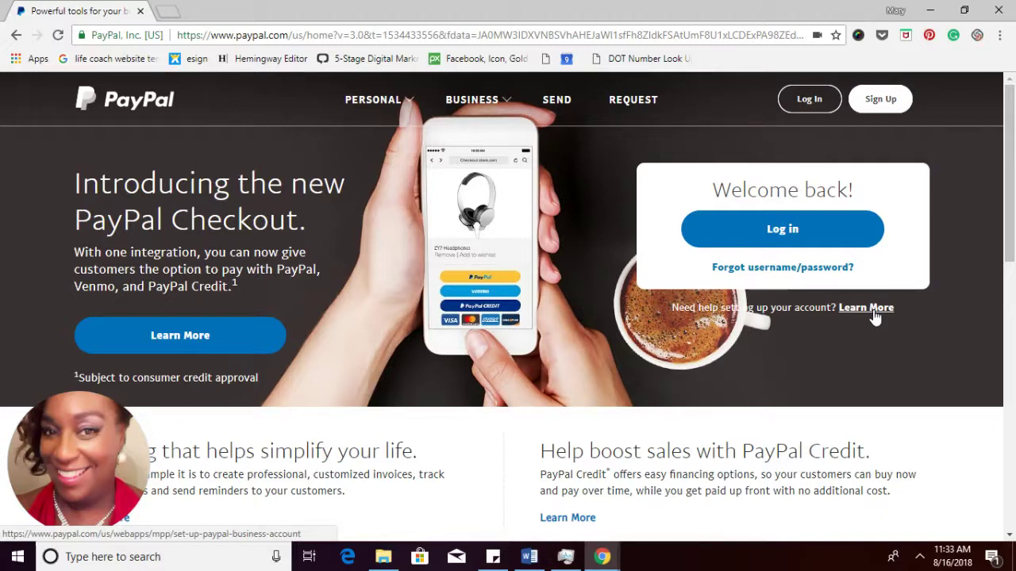
# Step: Log in to the PayPal business account with its saved email and the account password
pyautogui.click(811, 107)
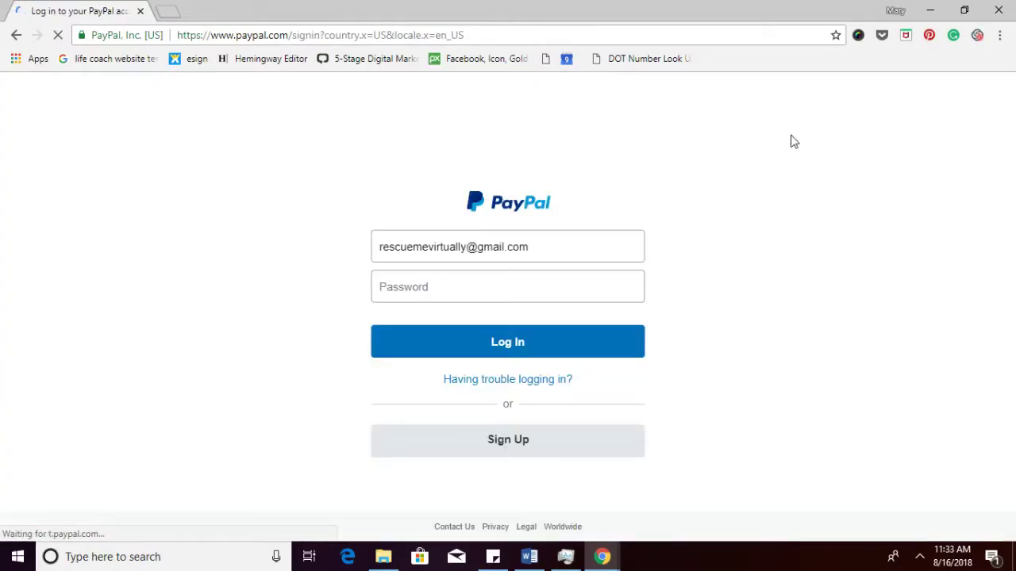
pyautogui.click(553, 289)
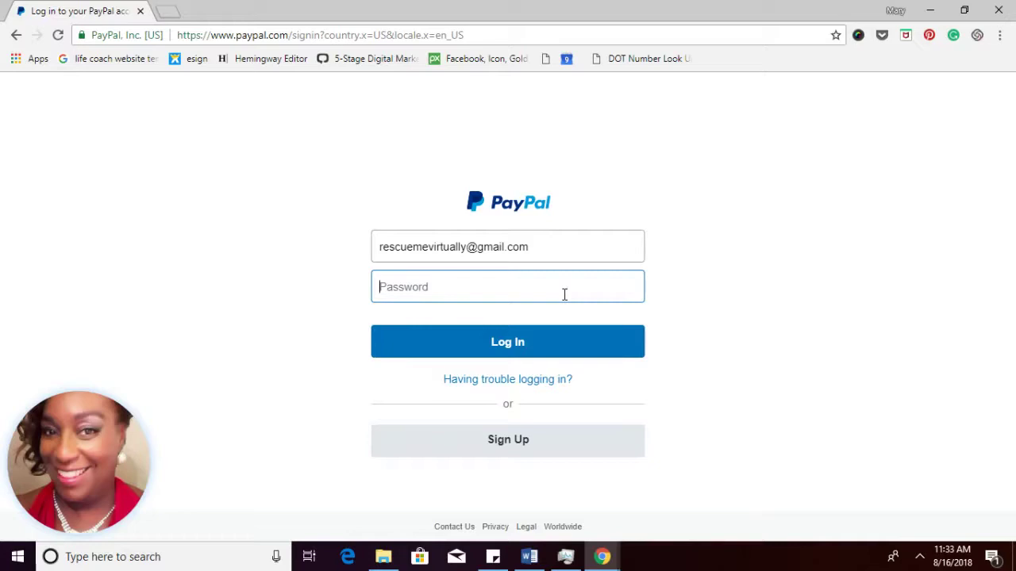
pyautogui.write('••')
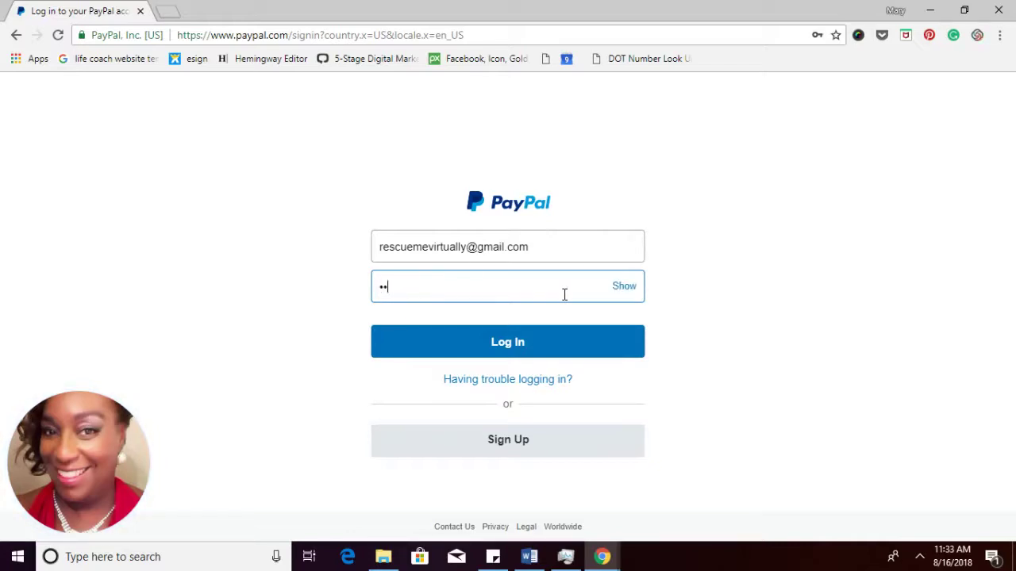
pyautogui.write('•••••••')
pyautogui.click(540, 352)
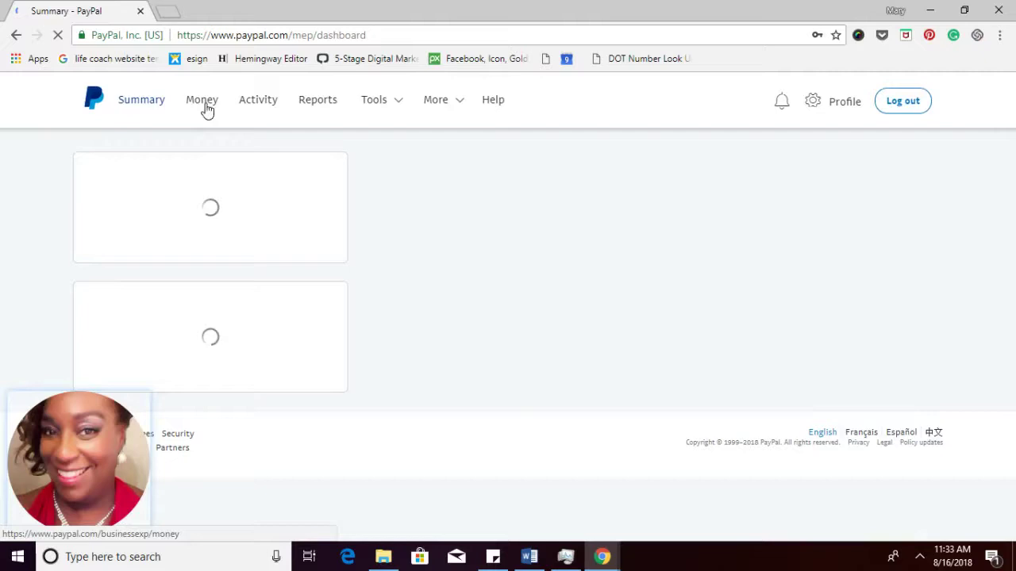
# Step: Let the Summary dashboard load, then bring up the Tools menu in the top navigation
pyautogui.click(434, 97)
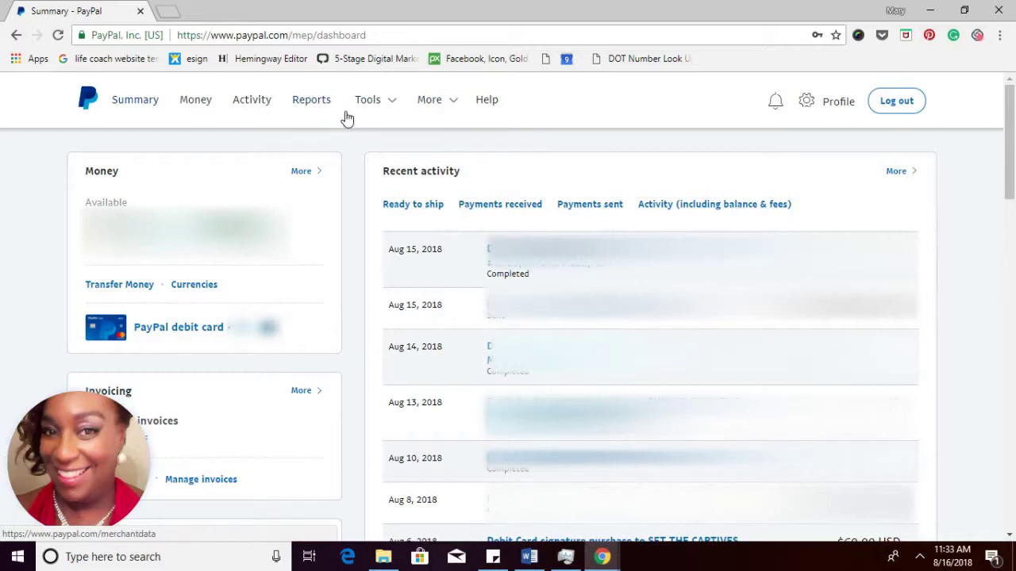
pyautogui.moveTo(387, 110)
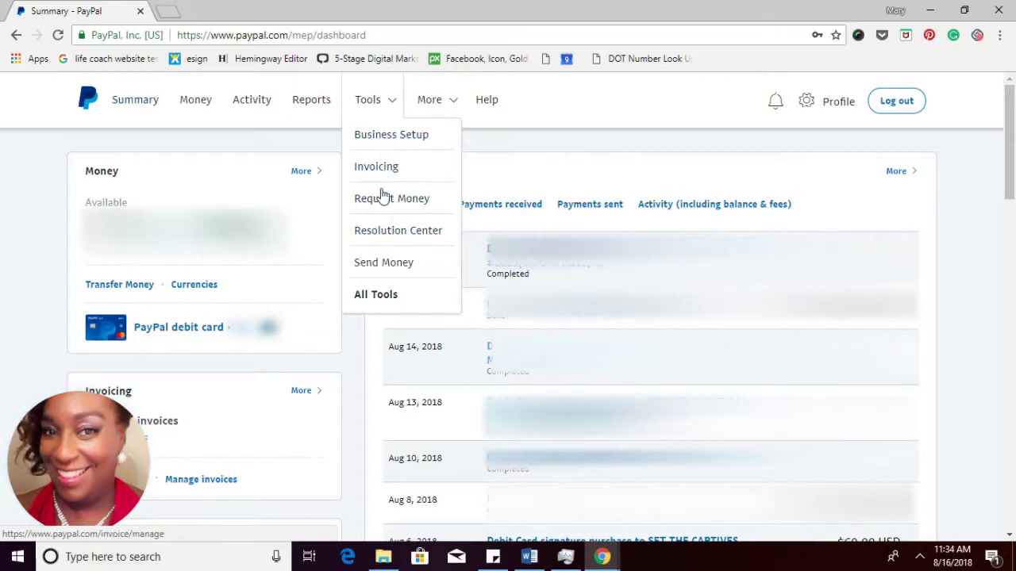
# Step: Open All Tools, heart the PayPal buttons card as a favourite, then open PayPal buttons
pyautogui.click(380, 304)
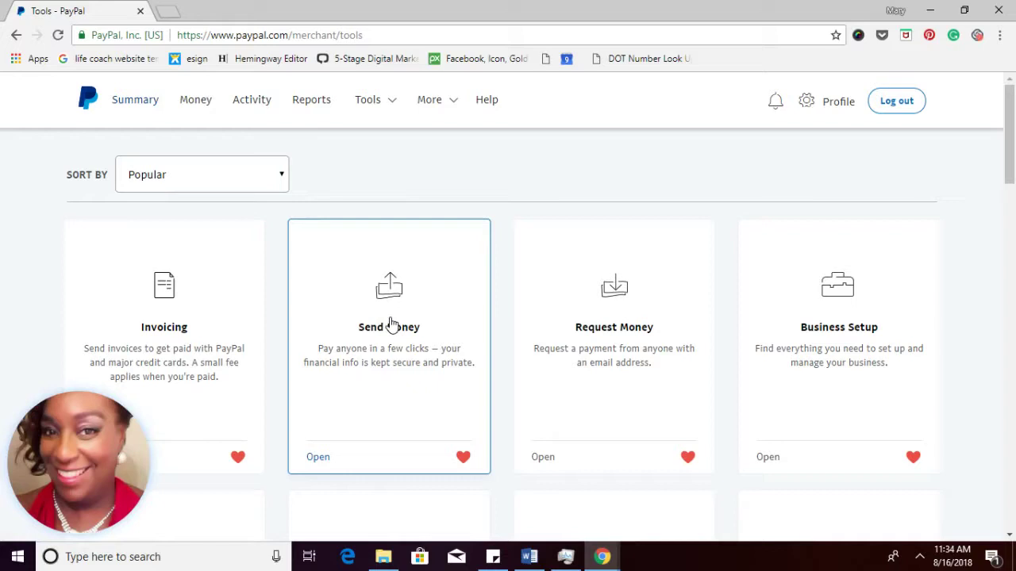
pyautogui.scroll(-5, 390, 324)
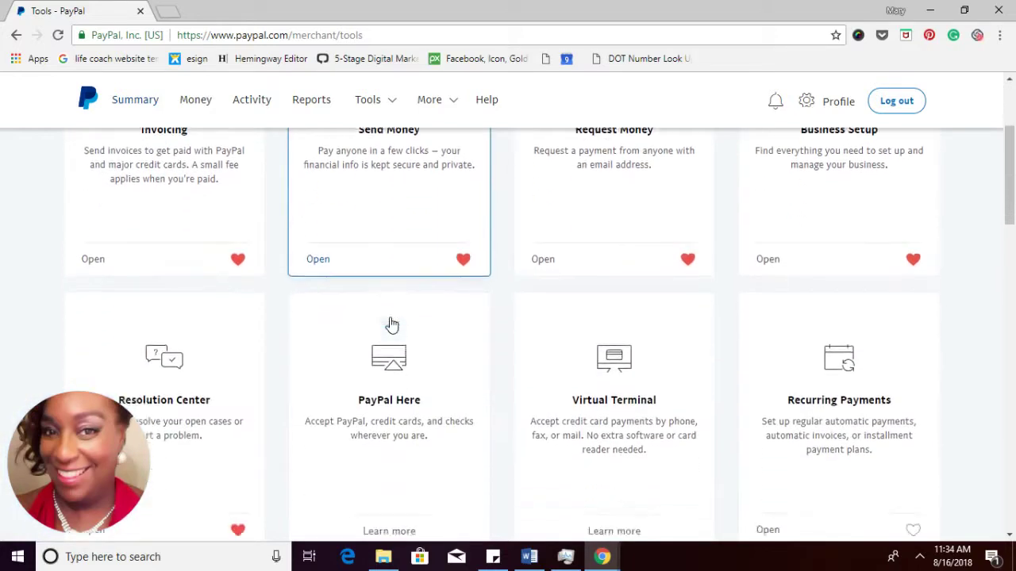
pyautogui.scroll(-3, 391, 324)
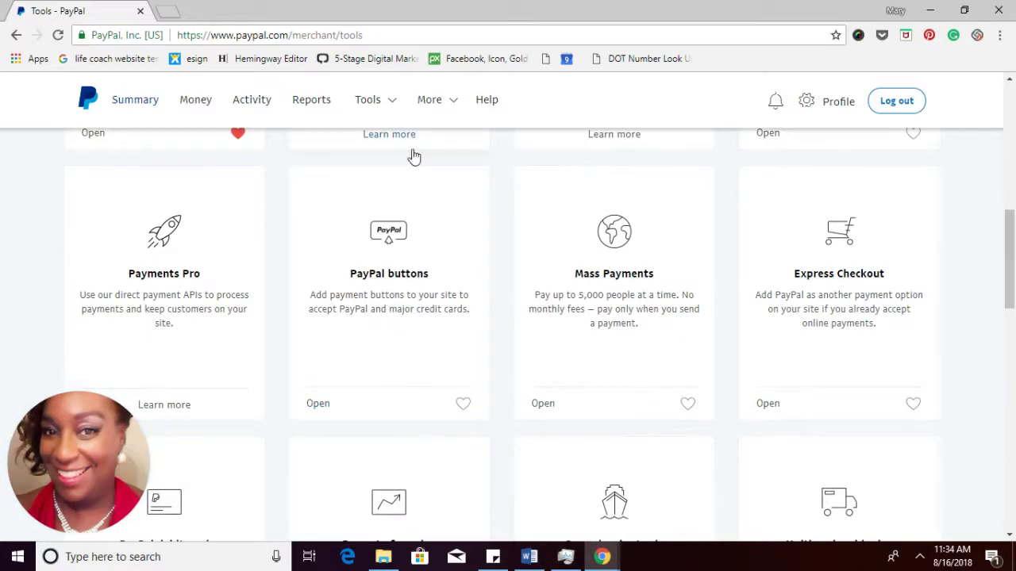
pyautogui.click(465, 406)
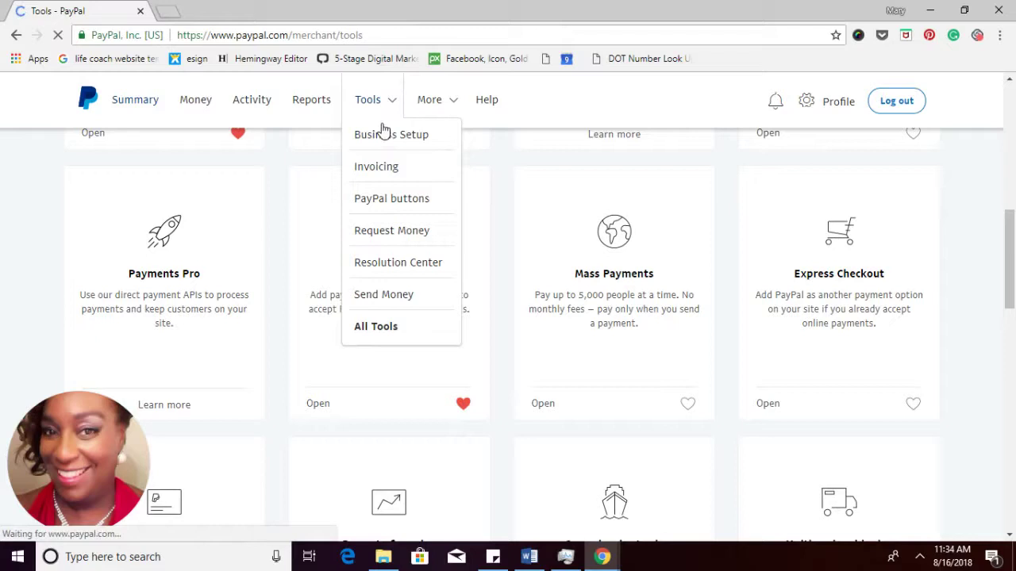
pyautogui.click(387, 204)
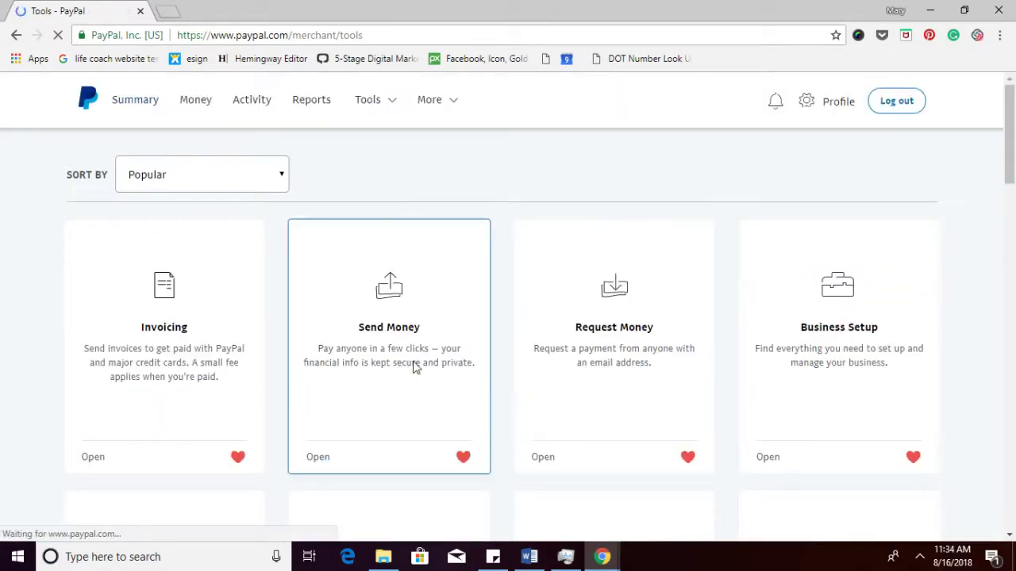
# Step: Choose Buy Now as the type on the Make a PayPal Button page
pyautogui.scroll(-2, 413, 365)
pyautogui.scroll(-5, 413, 366)
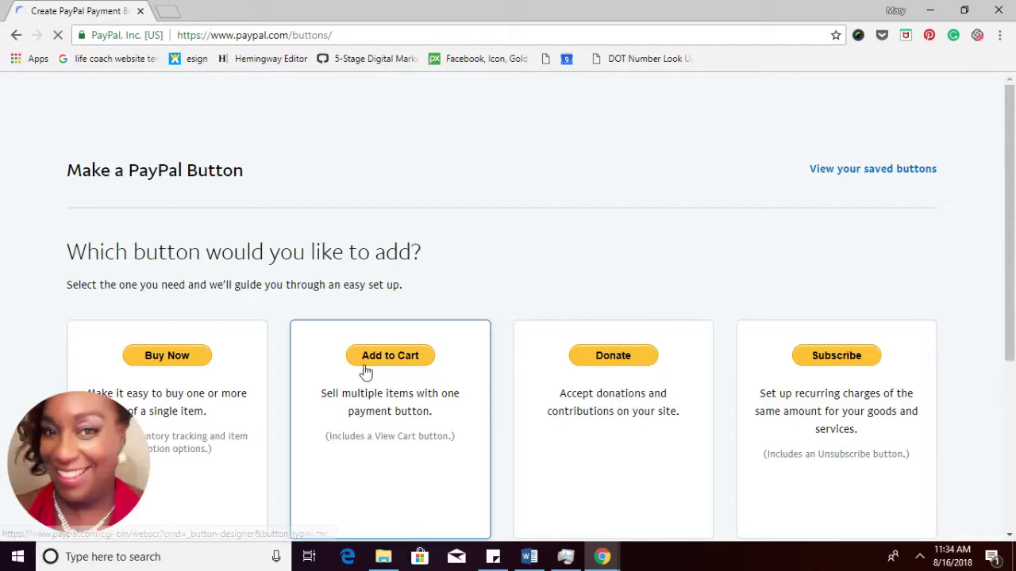
pyautogui.scroll(-1, 339, 360)
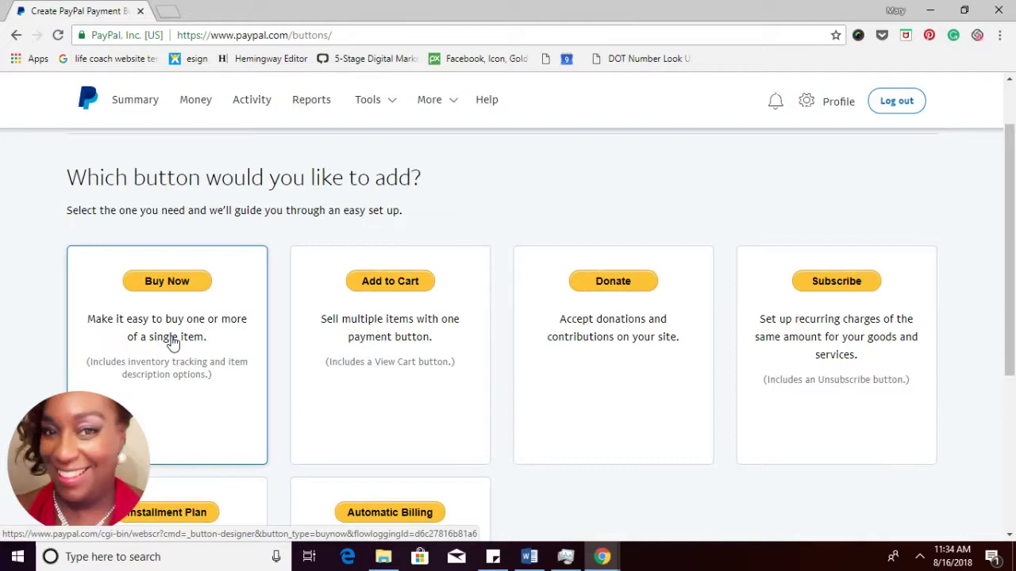
pyautogui.scroll(1, 173, 339)
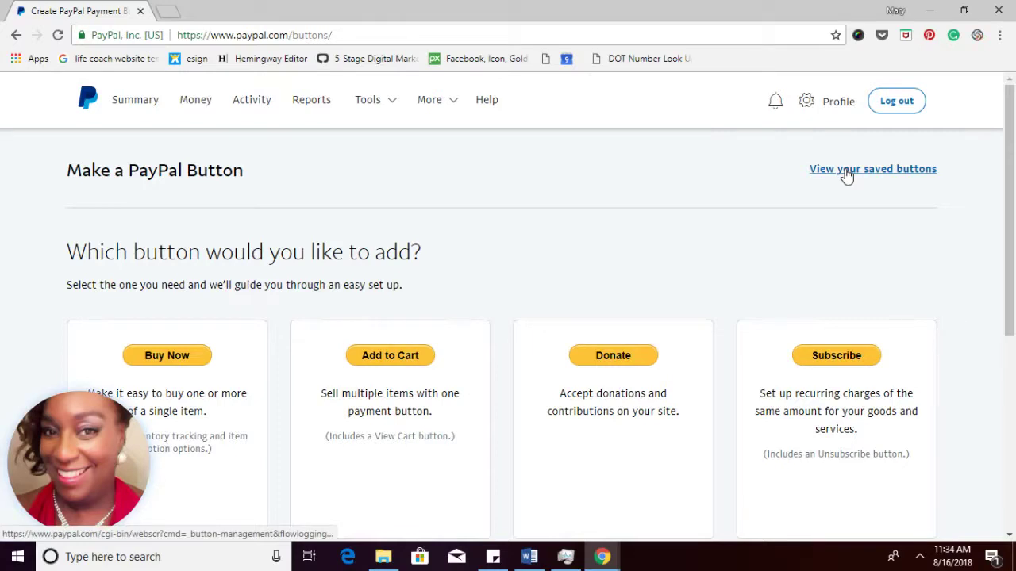
pyautogui.click(183, 418)
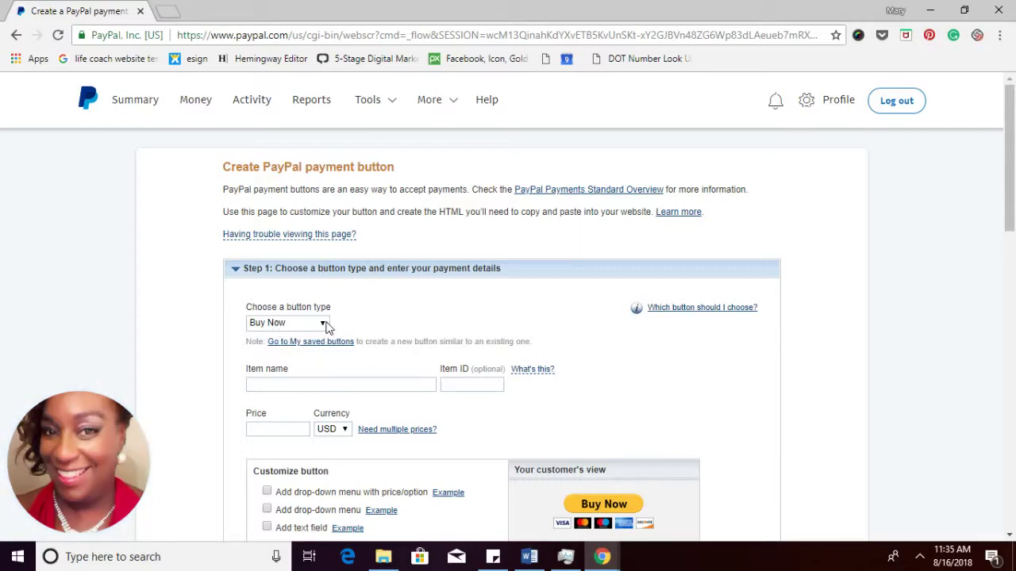
# Step: Name the item 'A Threefold Cord Broken' and set its price to 15.99 USD
pyautogui.click(311, 385)
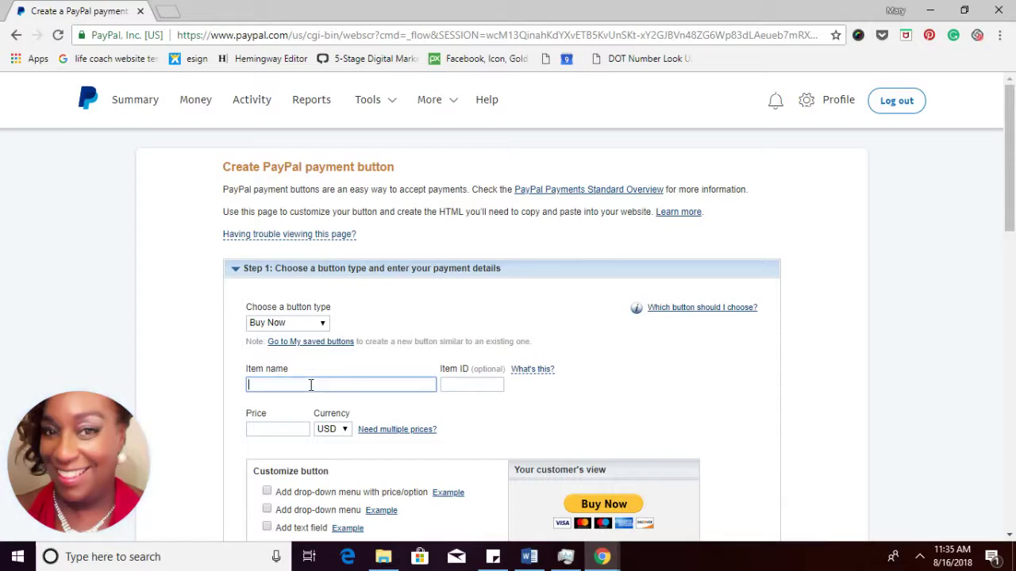
pyautogui.write('A Threefold Cord Broken')
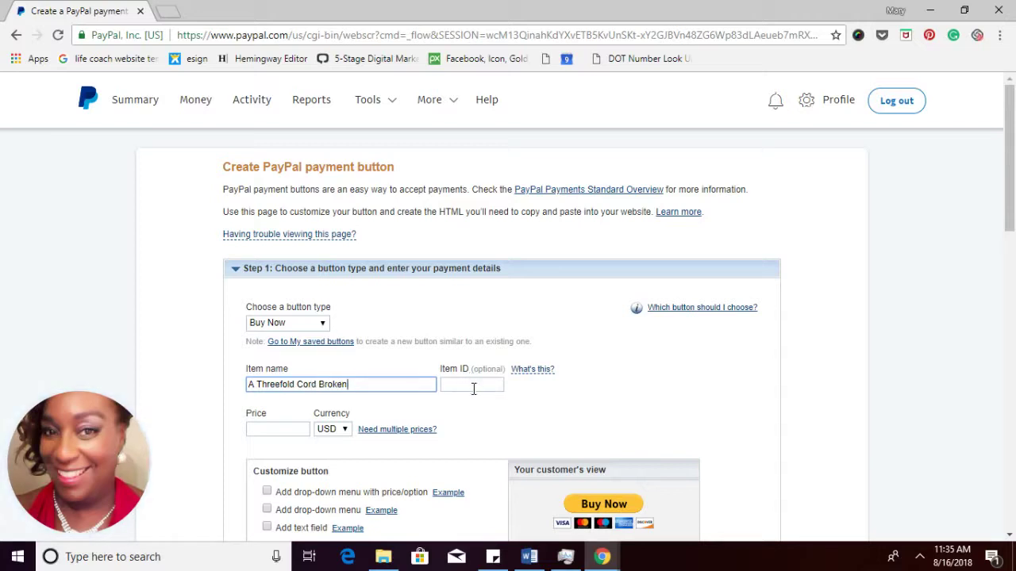
pyautogui.click(281, 433)
pyautogui.write('15.99')
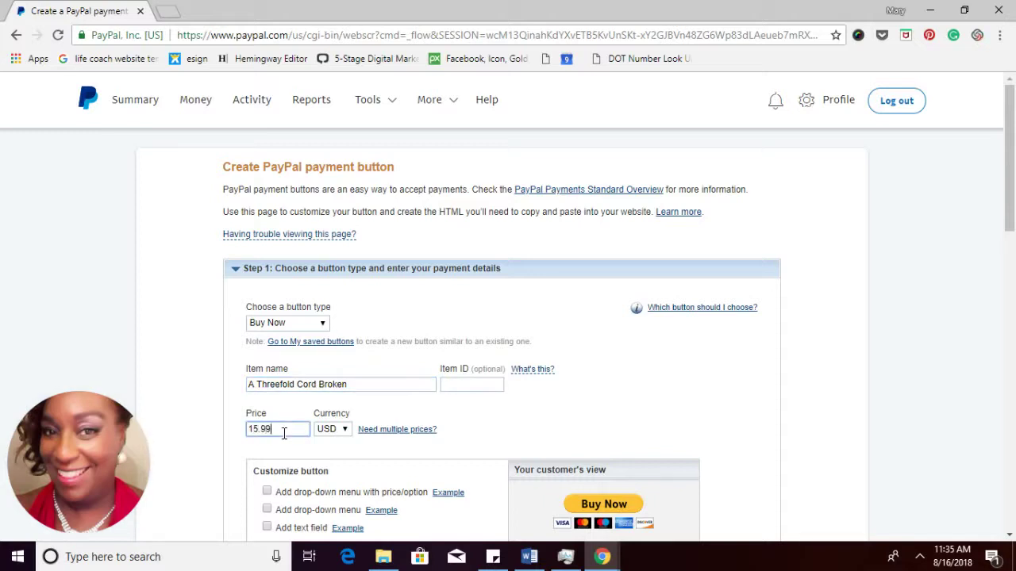
# Step: Charge a specific 2.00 USD shipping amount and leave the tax rate empty
pyautogui.scroll(-3, 283, 433)
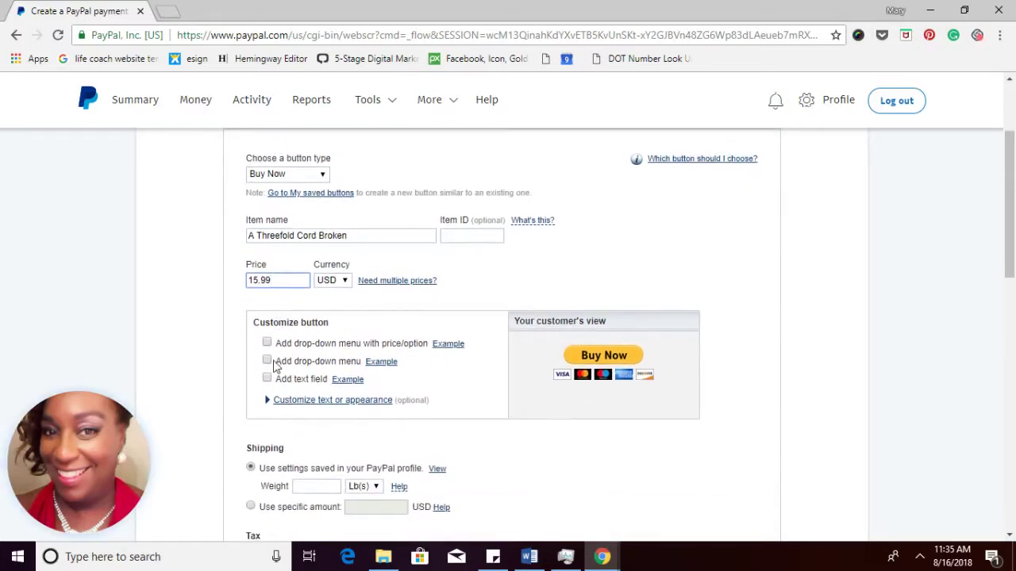
pyautogui.scroll(-1, 272, 363)
pyautogui.scroll(-1, 274, 367)
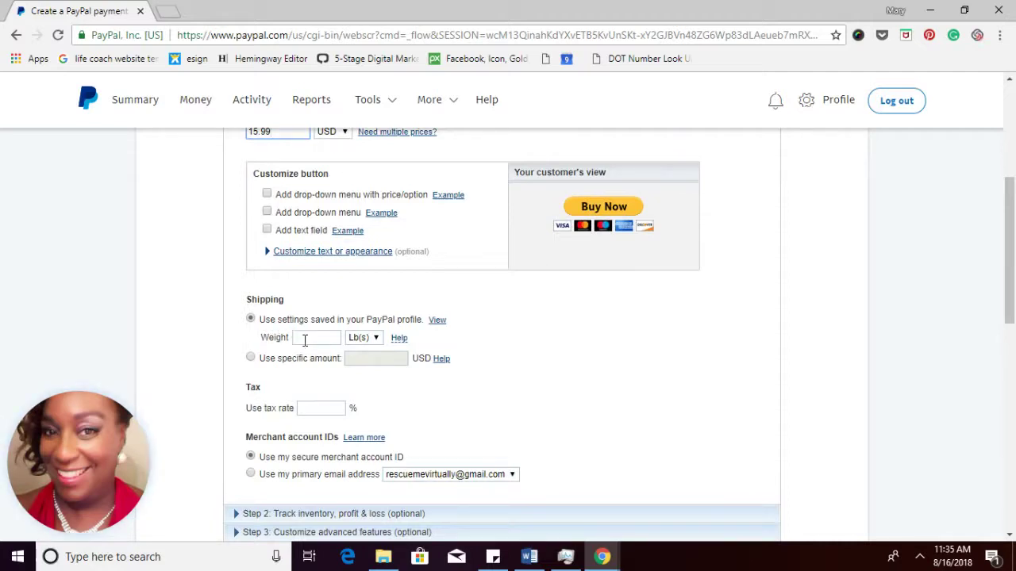
pyautogui.click(251, 359)
pyautogui.click(364, 359)
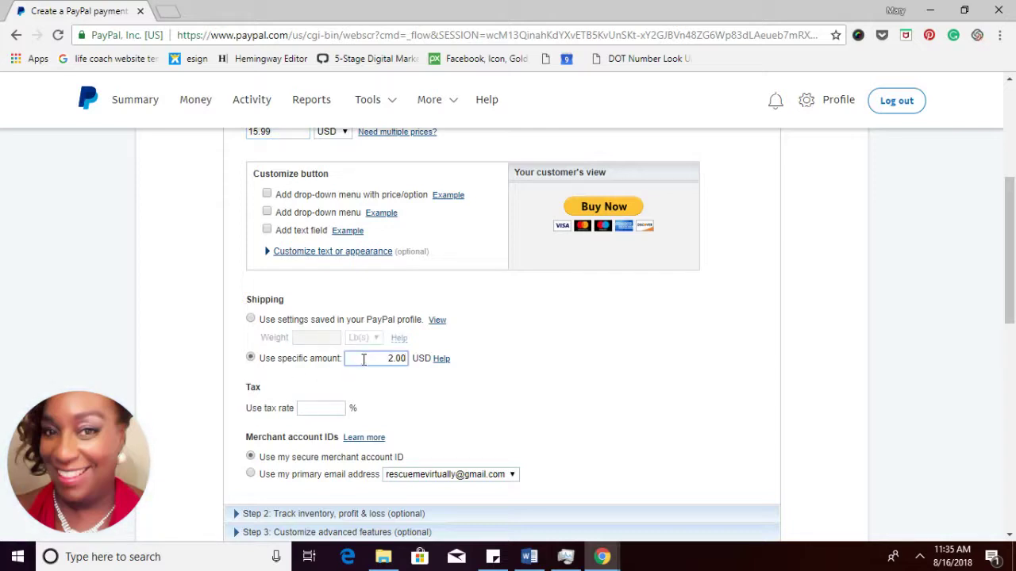
pyautogui.click(326, 409)
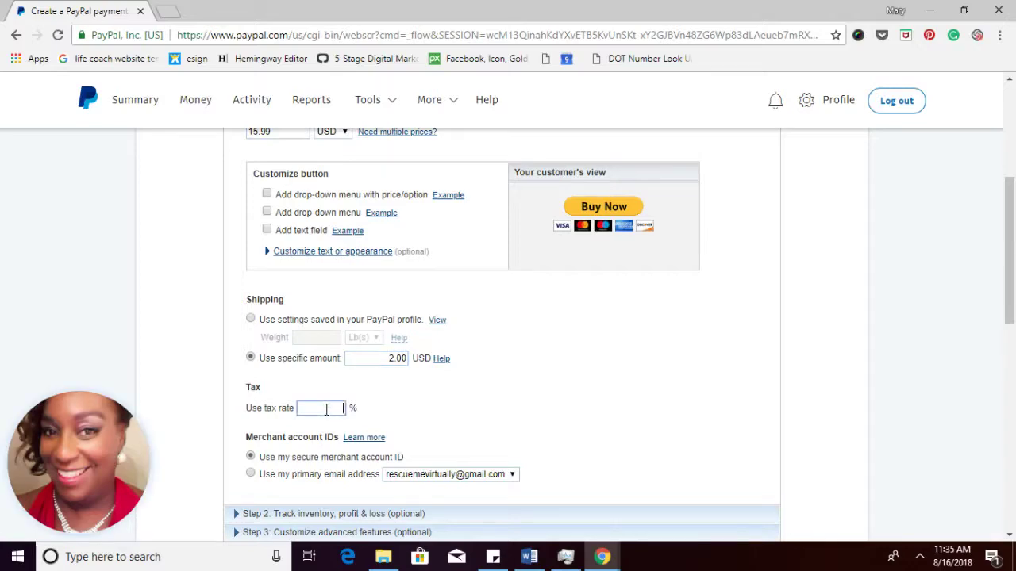
pyautogui.scroll(-1, 327, 411)
pyautogui.scroll(-1, 327, 414)
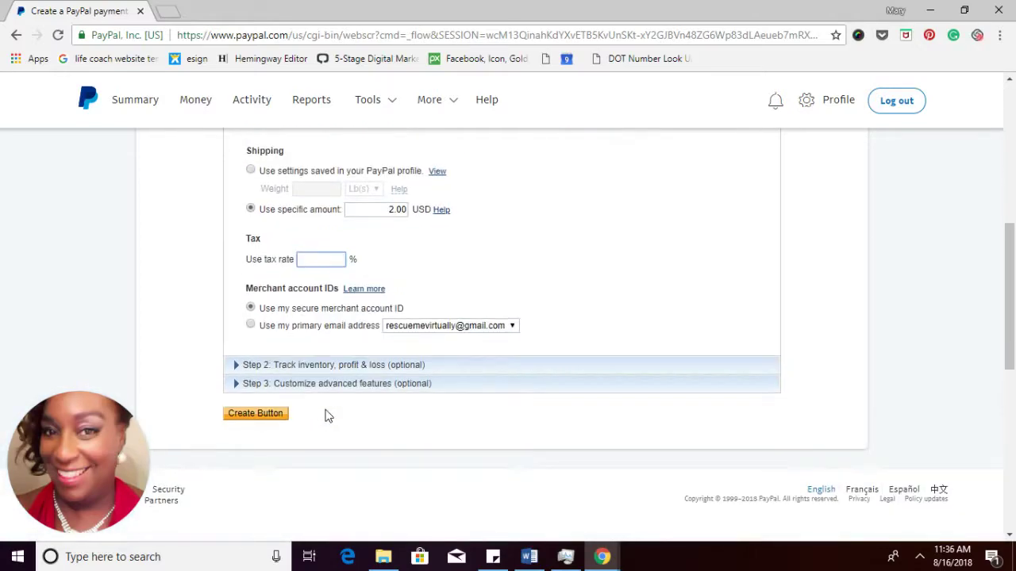
# Step: Expand the Step 2 tracking and Step 3 advanced customization sections
pyautogui.click(304, 365)
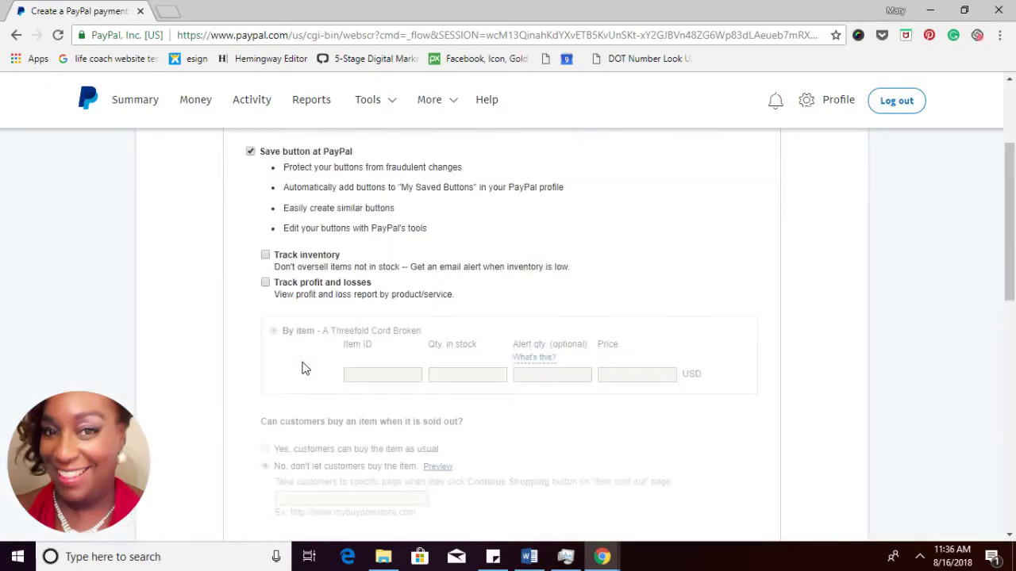
pyautogui.scroll(1, 304, 366)
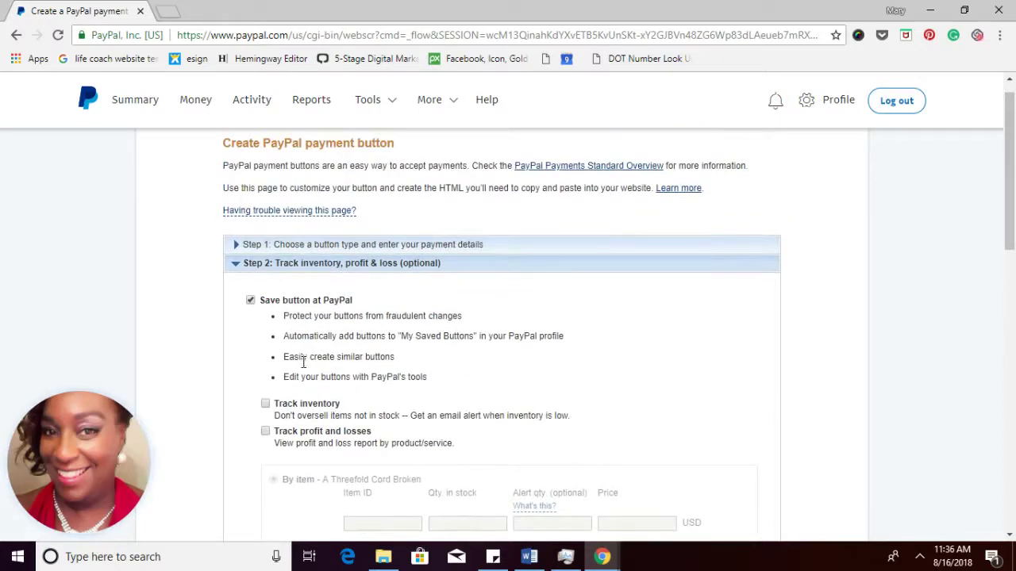
pyautogui.scroll(-2, 304, 363)
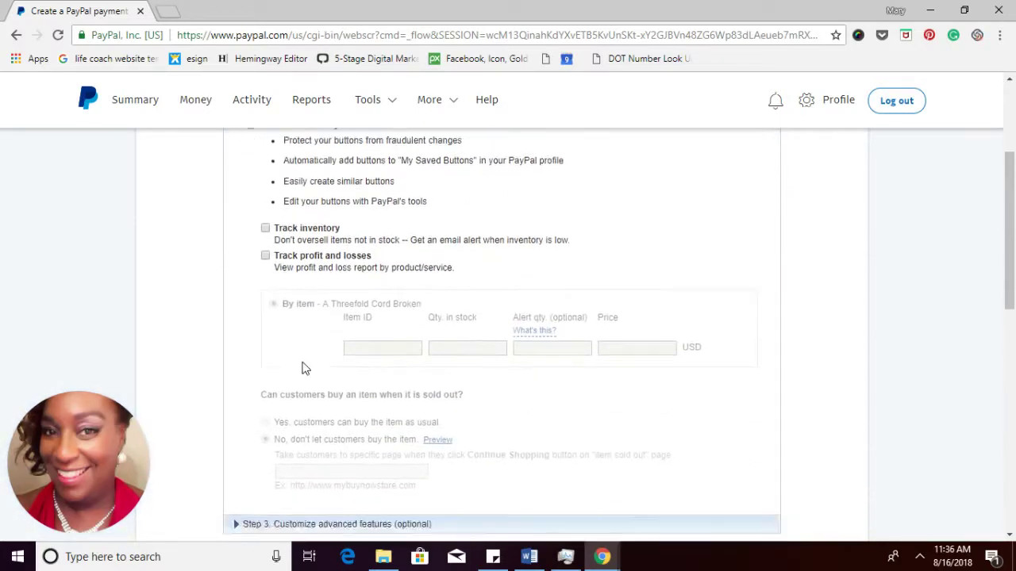
pyautogui.scroll(-2, 304, 368)
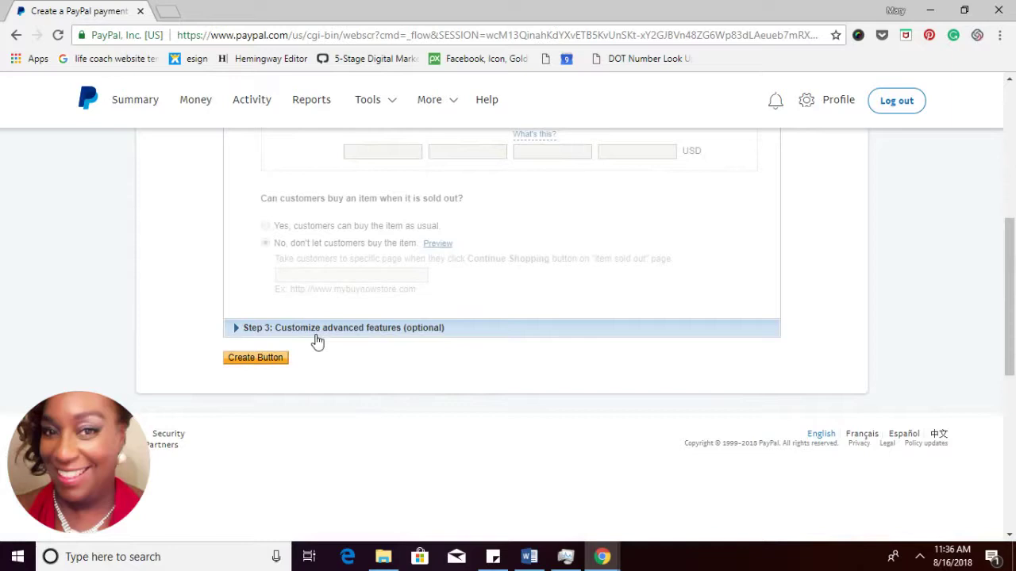
pyautogui.click(317, 334)
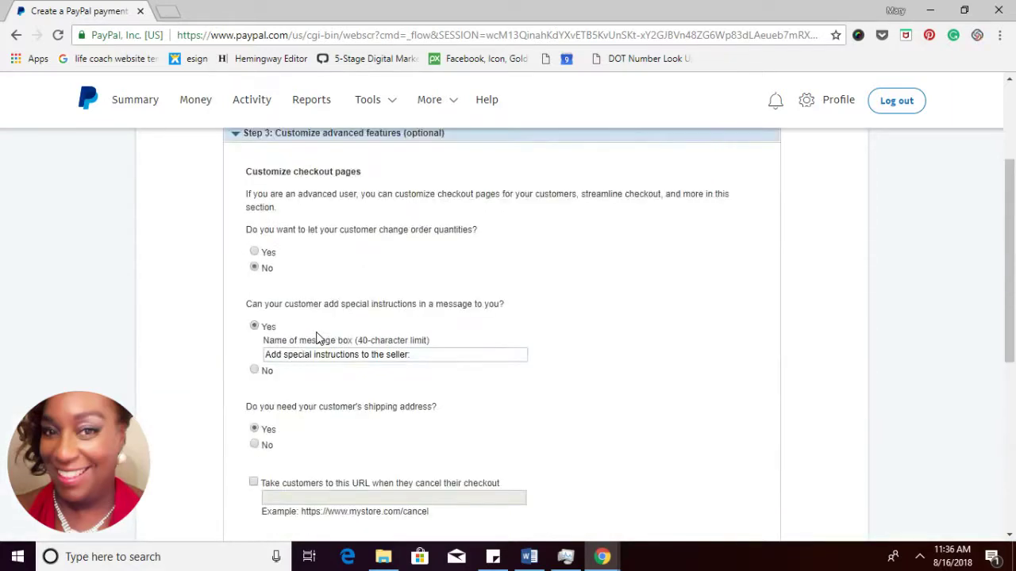
pyautogui.scroll(1, 317, 339)
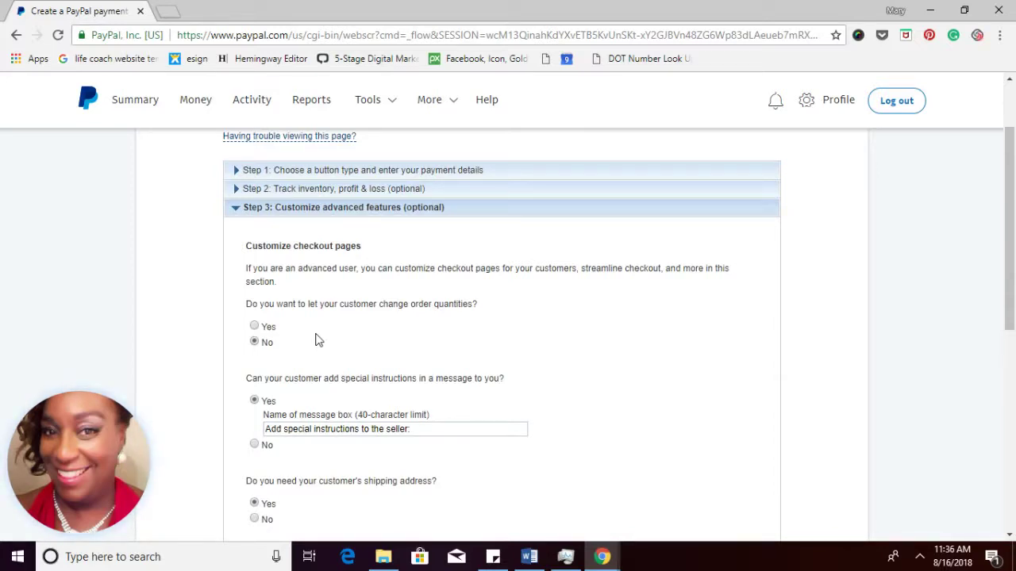
# Step: Select Yes to let customers change order quantities, then review down to Create Button
pyautogui.click(254, 326)
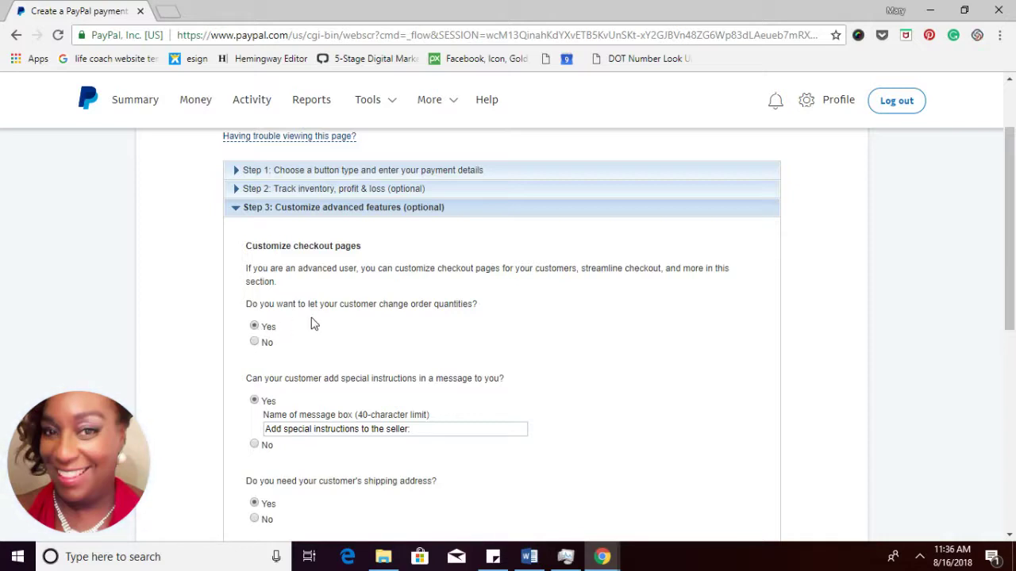
pyautogui.scroll(-1, 312, 323)
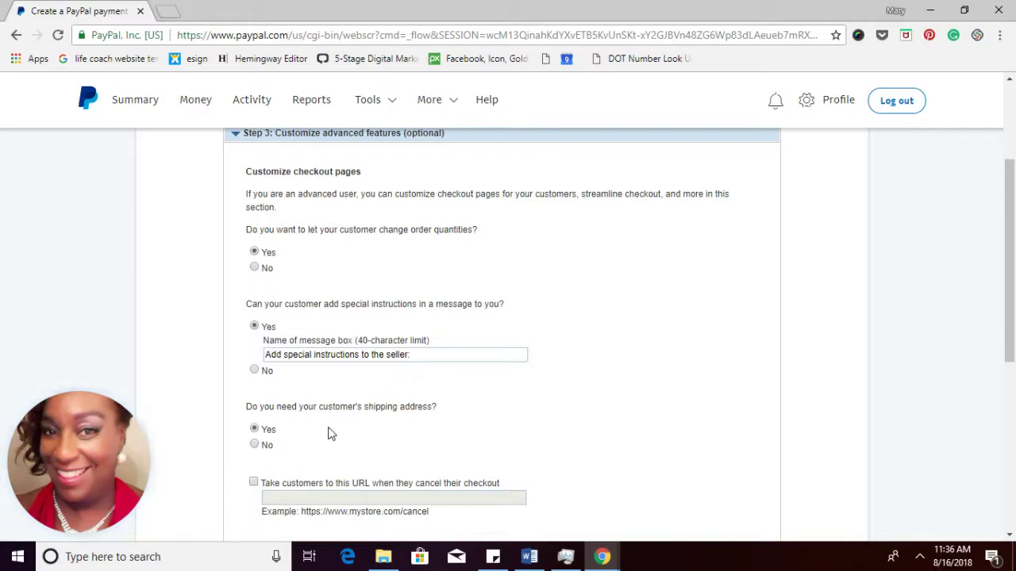
pyautogui.scroll(-1, 328, 428)
pyautogui.scroll(-1, 332, 435)
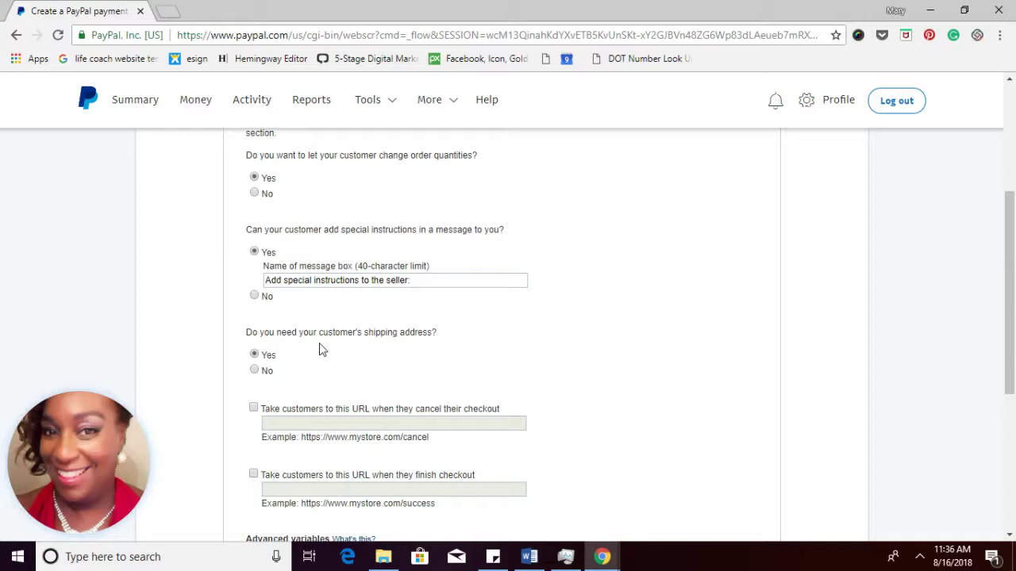
pyautogui.scroll(-1, 329, 350)
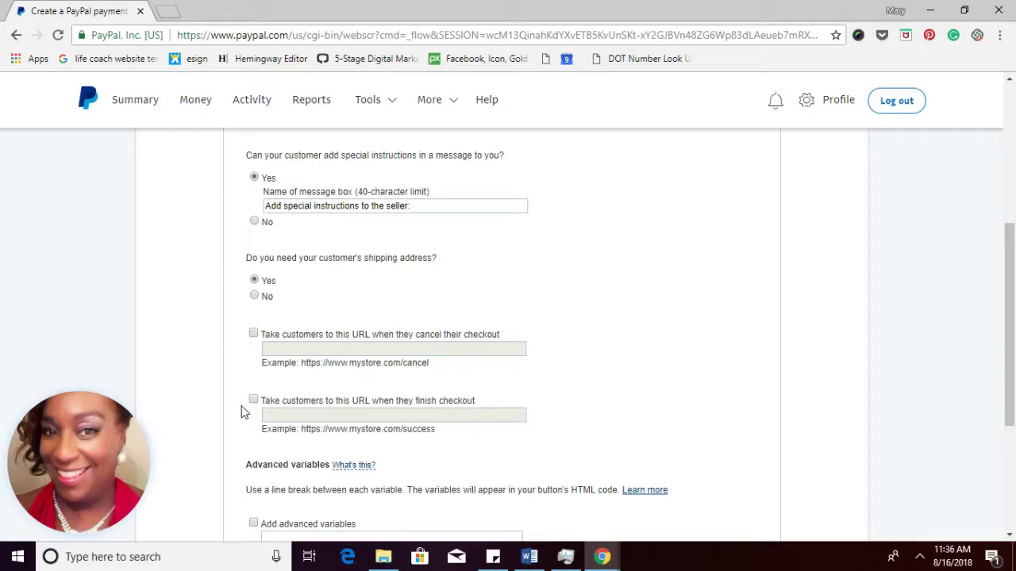
pyautogui.scroll(-3, 243, 412)
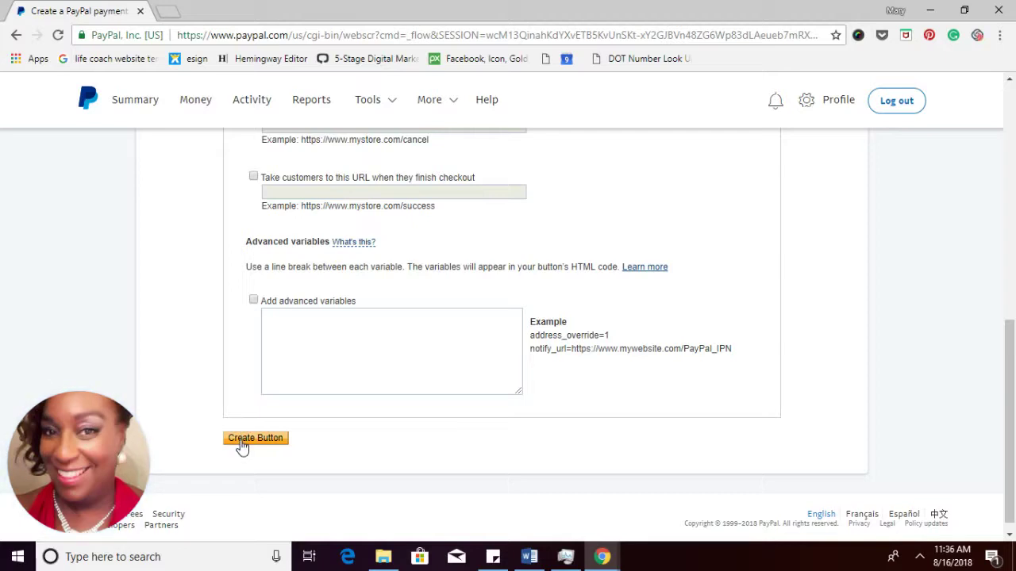
# Step: Create the Buy Now button and copy its payment link from the Email tab
pyautogui.click(243, 444)
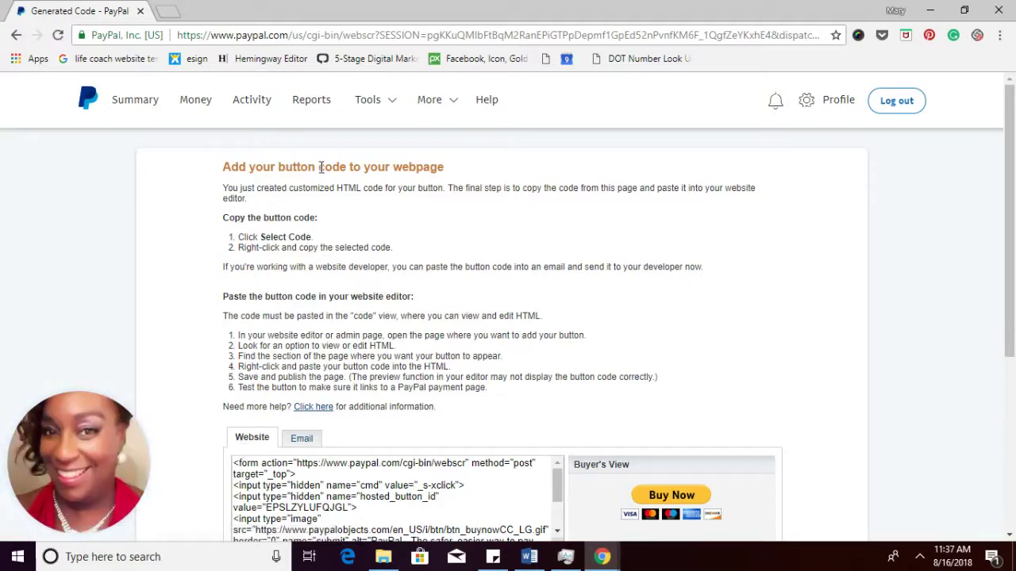
pyautogui.scroll(-1, 310, 416)
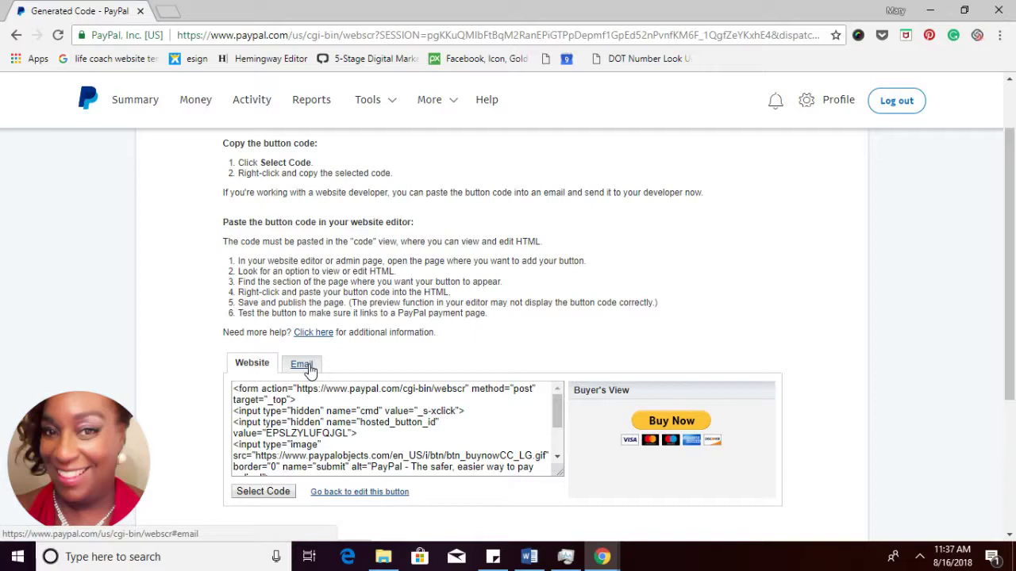
pyautogui.click(311, 369)
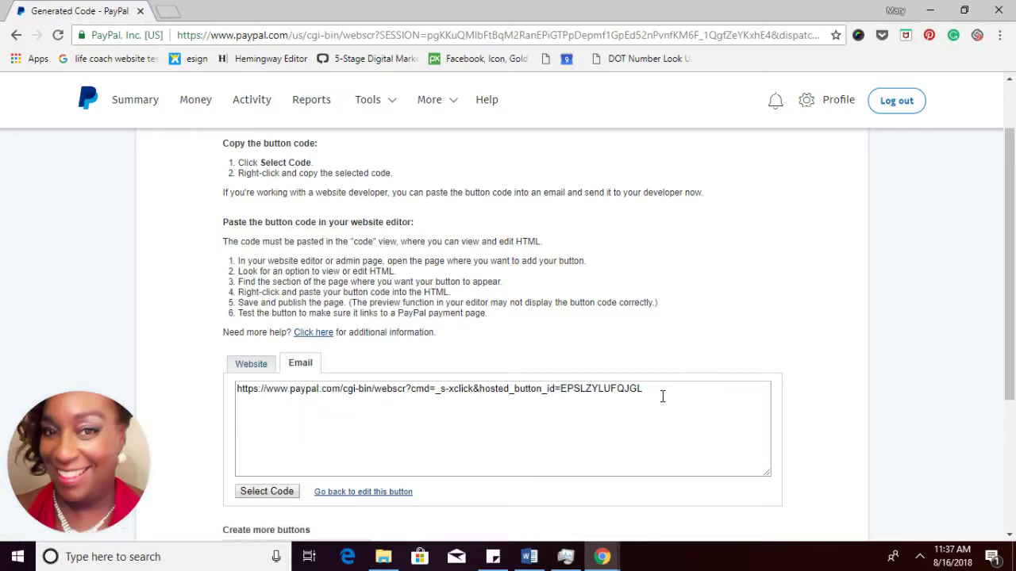
pyautogui.moveTo(658, 392); pyautogui.dragTo(232, 425)
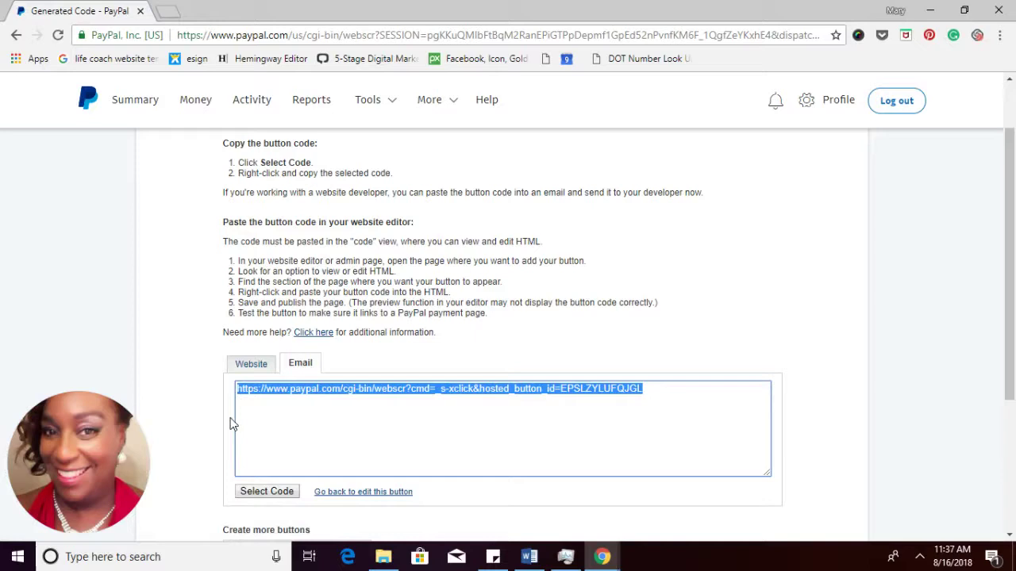
pyautogui.rightClick(260, 388)
pyautogui.click(276, 399)
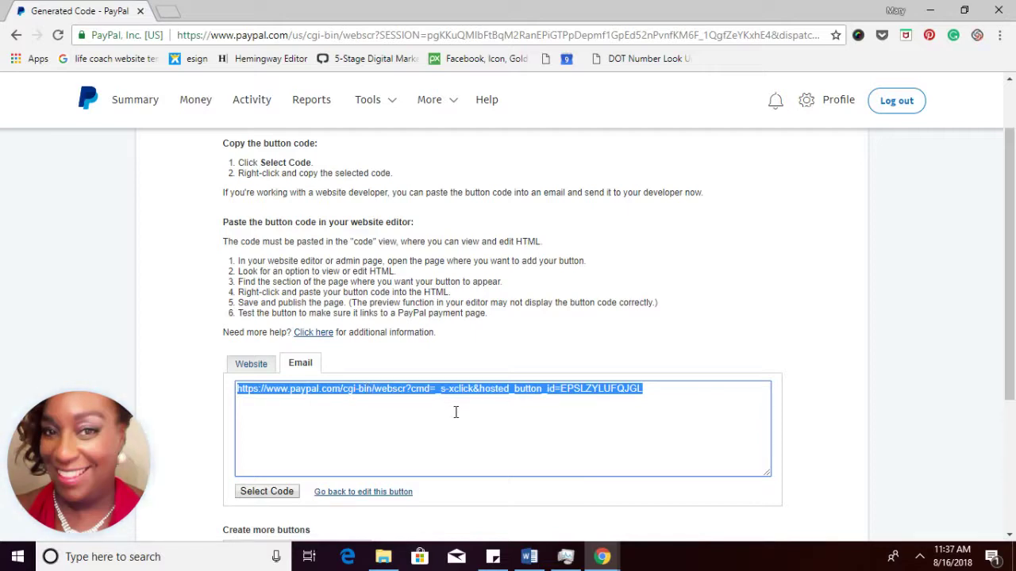
pyautogui.scroll(-3, 456, 412)
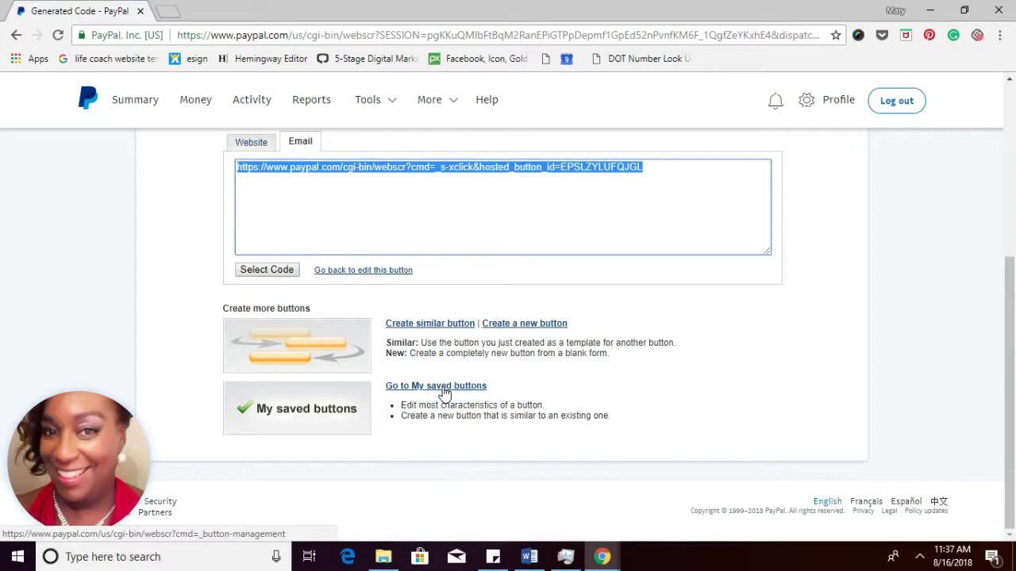
# Step: In My Saved Buttons, expand the Action menu for the $15.99 'A Threefold Cord Broken' button
pyautogui.click(446, 389)
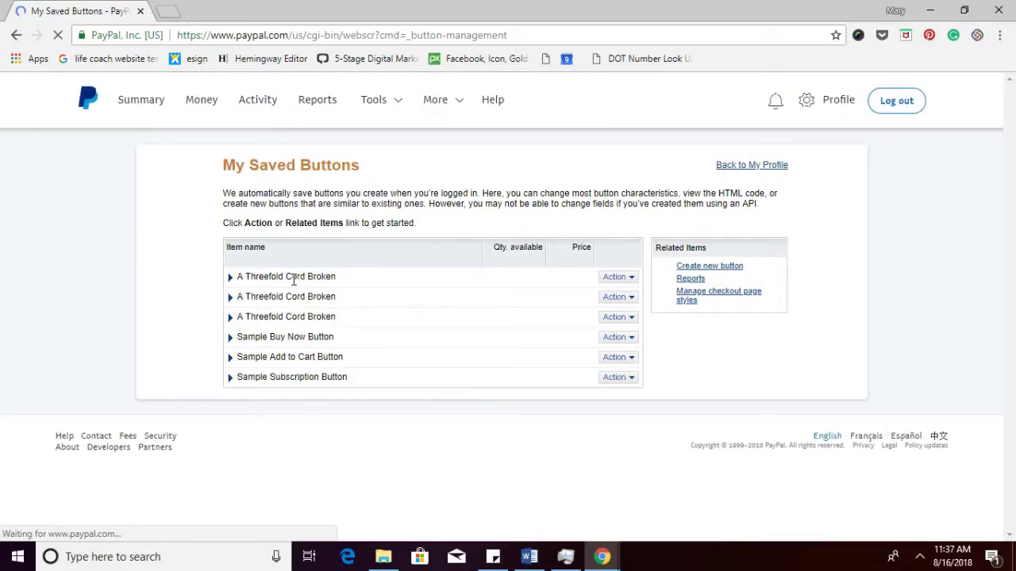
pyautogui.click(632, 278)
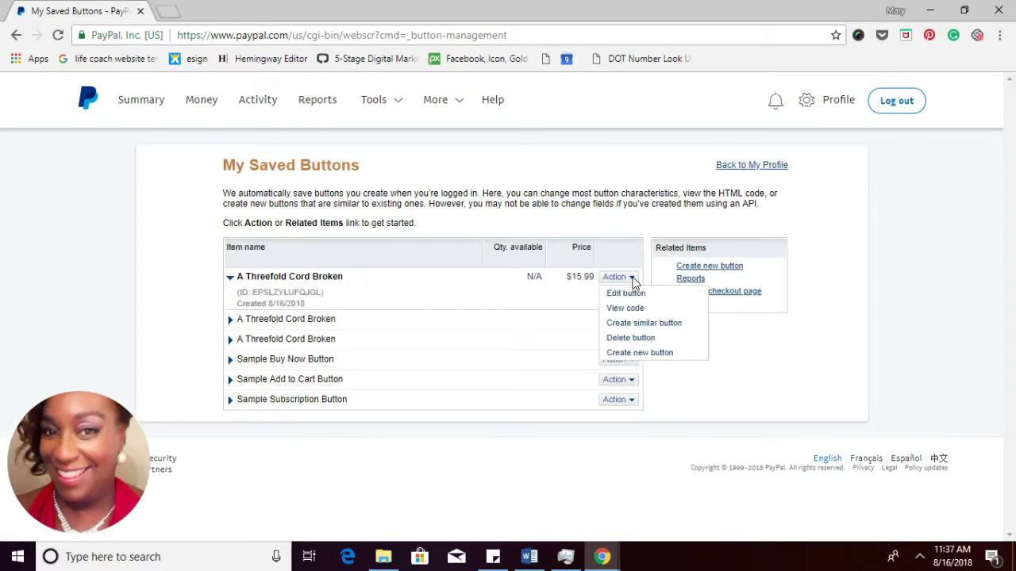